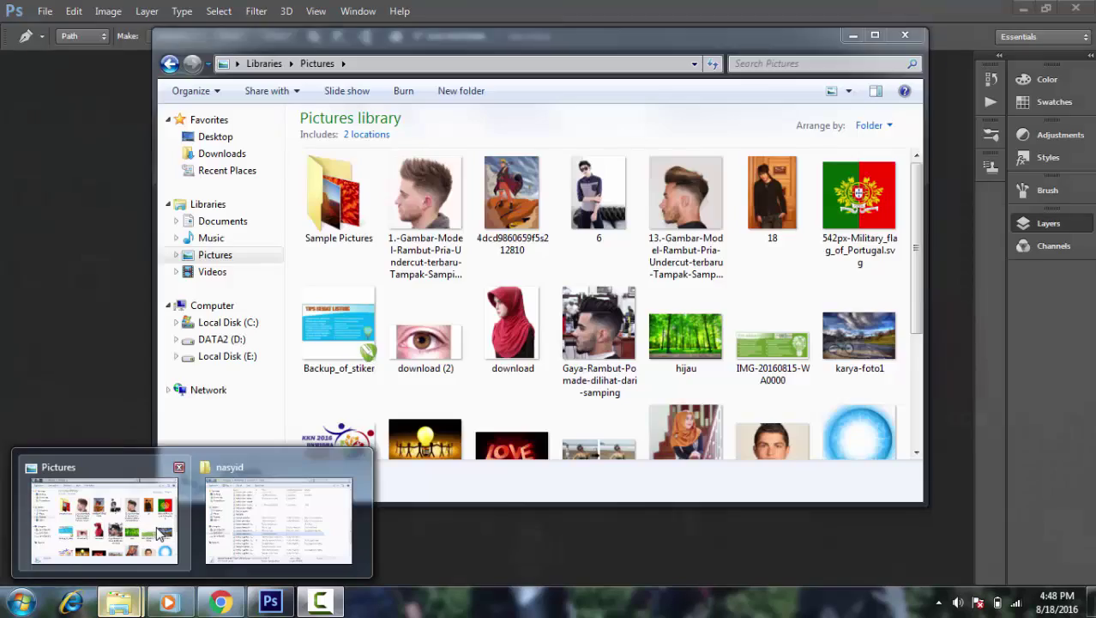
# Step: Bring the Pictures library window forward and drag photo 18 into Photoshop to open it
pyautogui.click(160, 534)
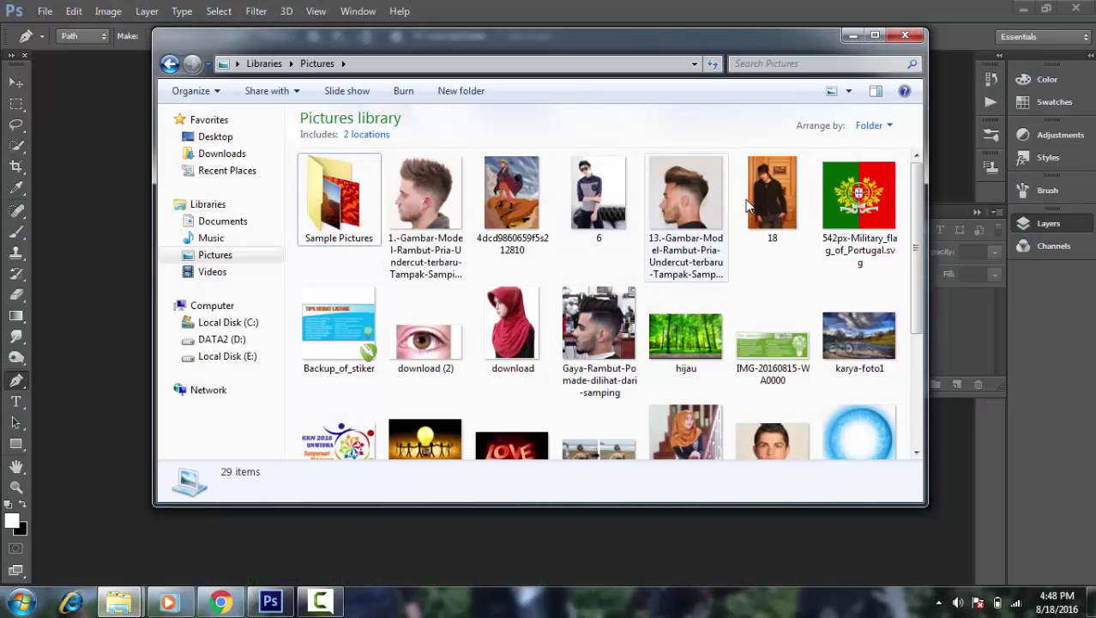
pyautogui.moveTo(763, 202); pyautogui.dragTo(116, 268)
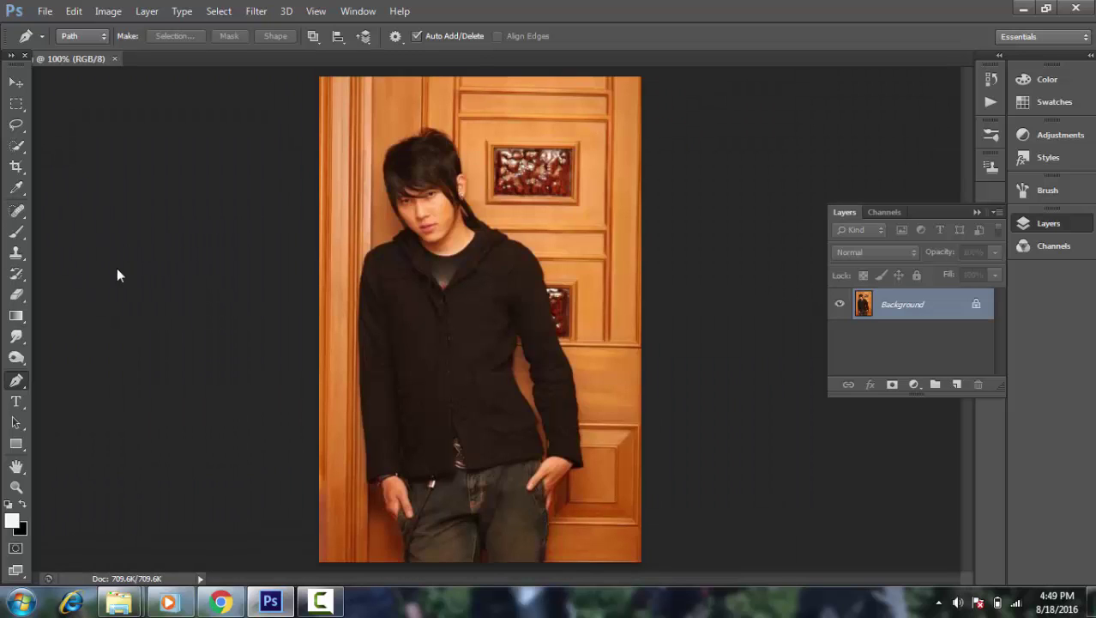
# Step: Start a Pen path at the jacket hem by the left hand and trace up its left edge
pyautogui.click(397, 476)
pyautogui.click(386, 475)
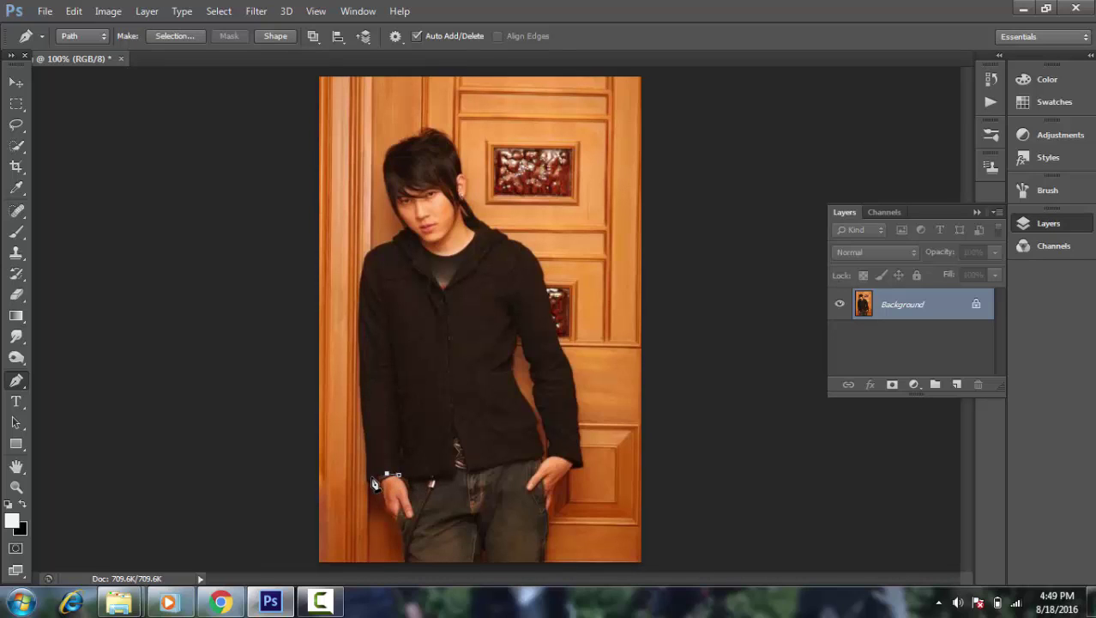
pyautogui.click(372, 477)
pyautogui.click(368, 462)
pyautogui.click(368, 447)
pyautogui.click(363, 426)
pyautogui.click(364, 411)
pyautogui.click(363, 396)
pyautogui.click(362, 375)
pyautogui.click(362, 355)
pyautogui.click(360, 336)
pyautogui.click(360, 316)
pyautogui.click(359, 294)
pyautogui.click(361, 274)
# Step: Continue the path around the left shoulder, collar and shirt neckline onto the right shoulder
pyautogui.click(367, 259)
pyautogui.click(373, 249)
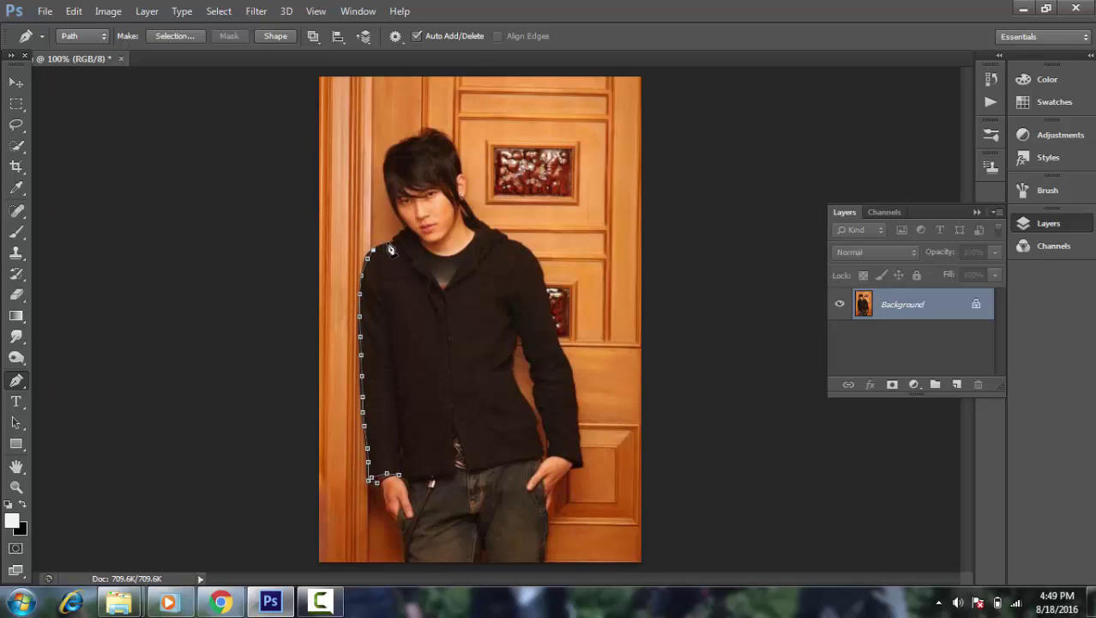
pyautogui.click(392, 242)
pyautogui.click(402, 231)
pyautogui.click(412, 234)
pyautogui.click(423, 256)
pyautogui.click(436, 282)
pyautogui.click(445, 290)
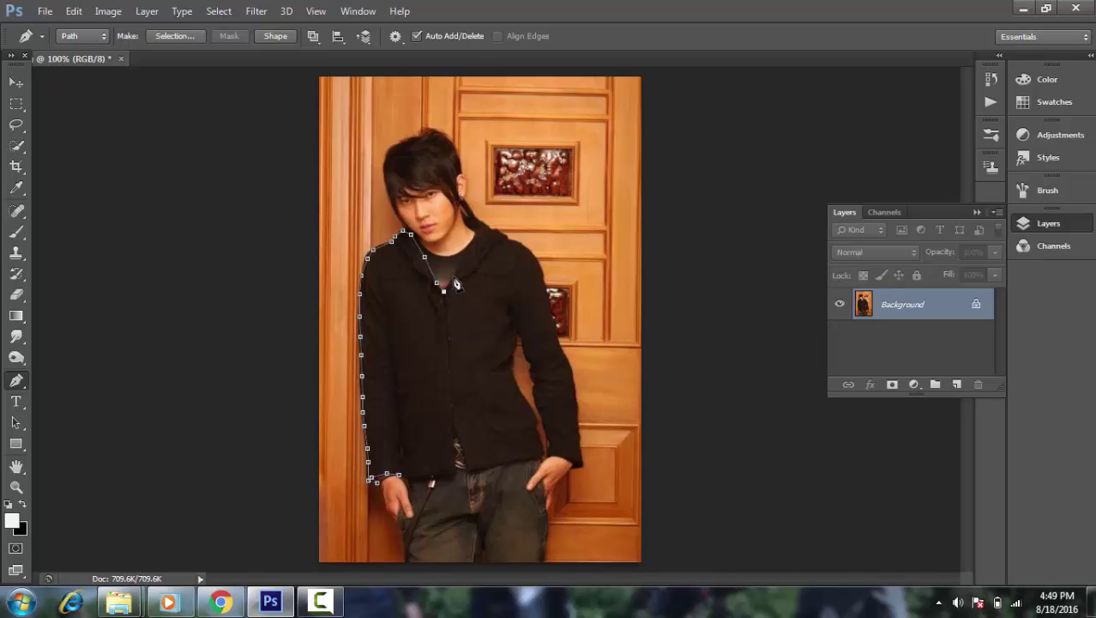
pyautogui.click(461, 260)
pyautogui.click(474, 240)
pyautogui.click(464, 215)
pyautogui.click(490, 229)
pyautogui.click(500, 233)
# Step: Extend the path over the right shoulder and down the outer right sleeve to the cuff
pyautogui.click(523, 247)
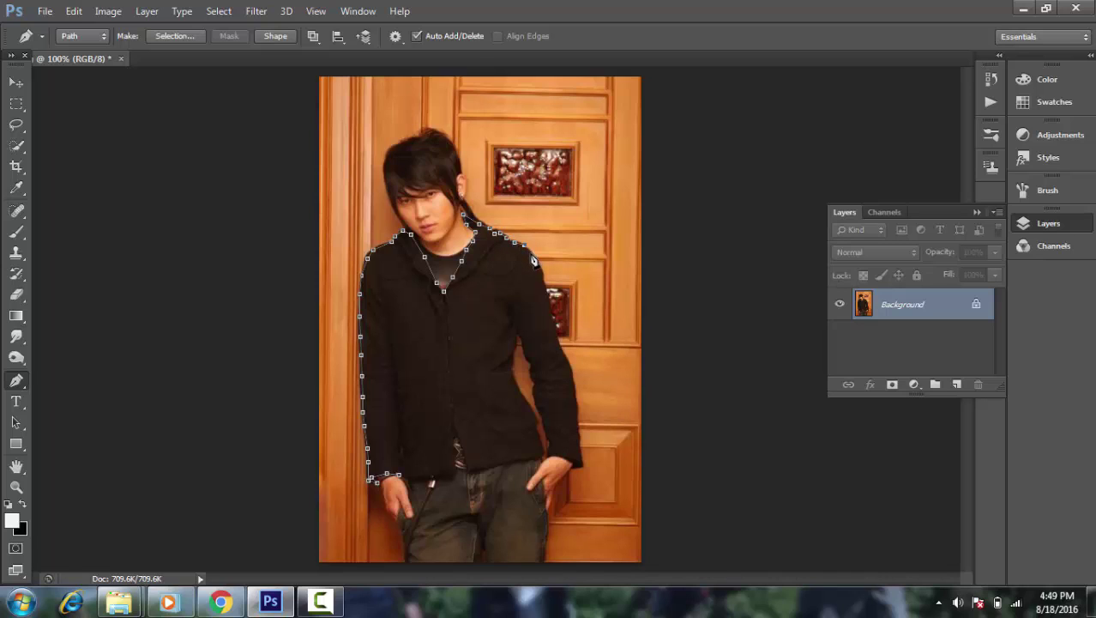
pyautogui.click(531, 254)
pyautogui.click(538, 270)
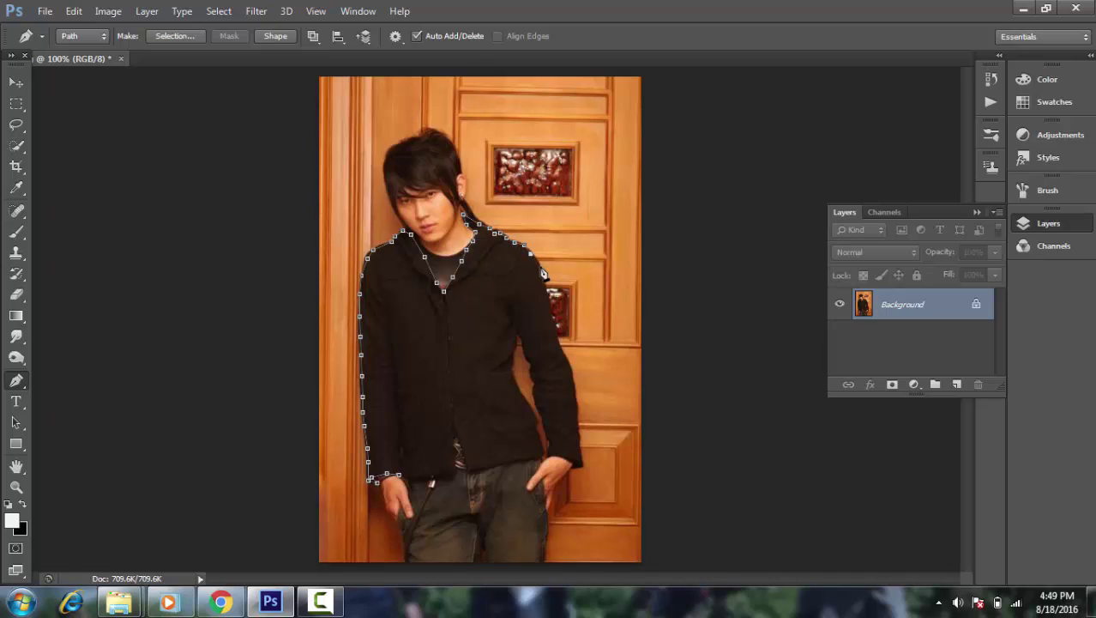
pyautogui.click(552, 318)
pyautogui.click(555, 328)
pyautogui.click(560, 344)
pyautogui.click(566, 358)
pyautogui.click(571, 372)
pyautogui.click(575, 388)
pyautogui.click(575, 406)
pyautogui.click(579, 426)
pyautogui.click(581, 464)
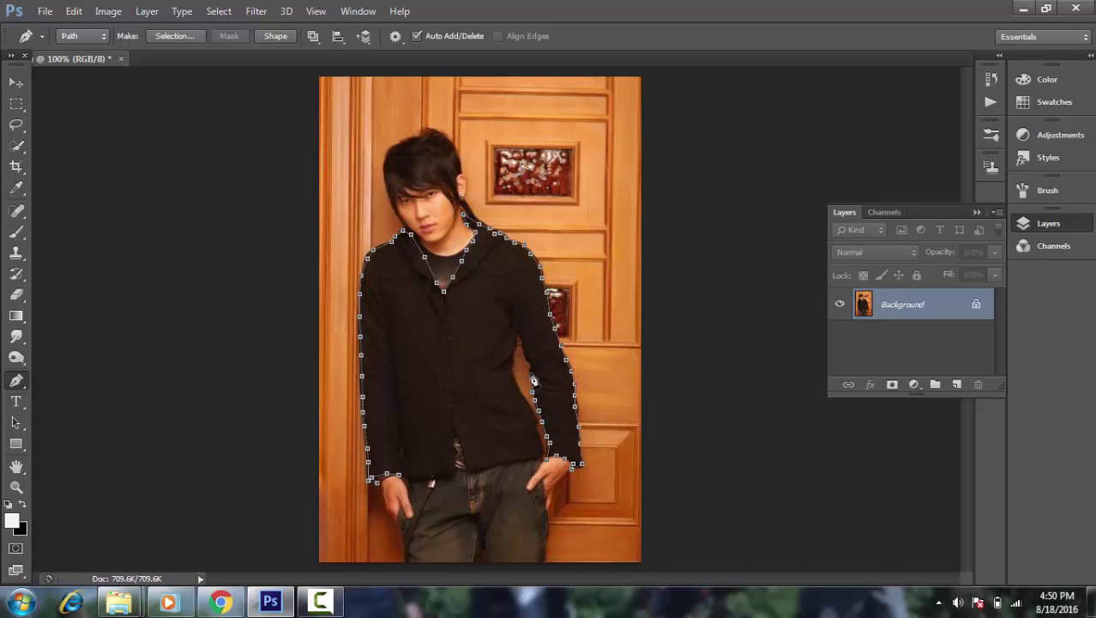
# Step: Trace the inner right arm down to the hand, then along the hem to the jacket front
pyautogui.click(517, 331)
pyautogui.click(516, 357)
pyautogui.click(515, 368)
pyautogui.click(512, 371)
pyautogui.click(526, 405)
pyautogui.click(535, 431)
pyautogui.click(534, 460)
pyautogui.click(498, 464)
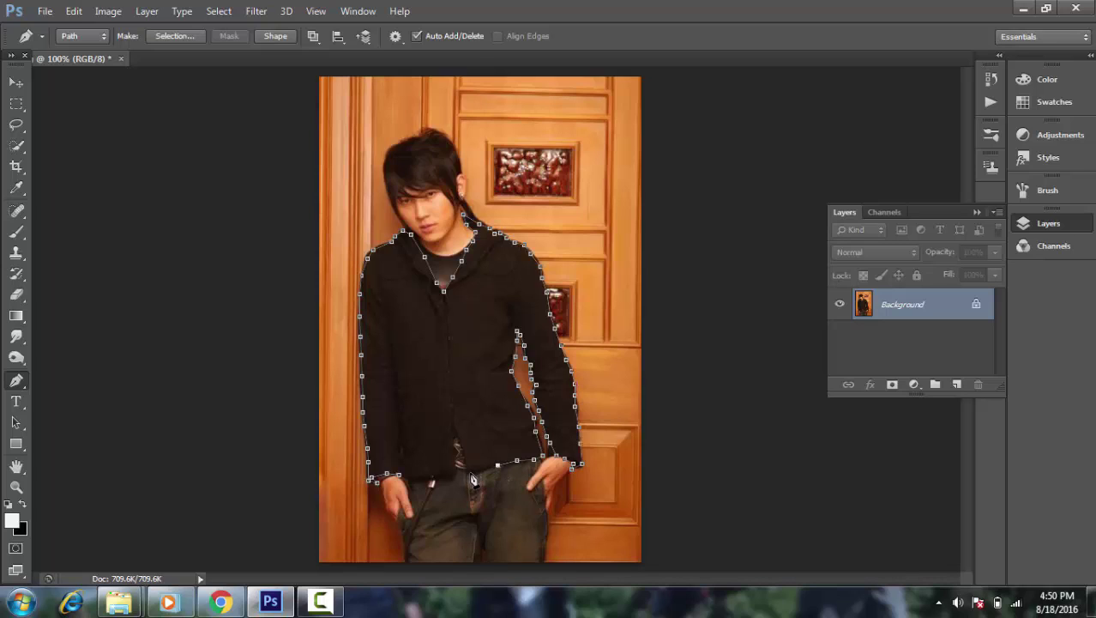
pyautogui.click(468, 464)
pyautogui.moveTo(455, 440); pyautogui.dragTo(459, 475)
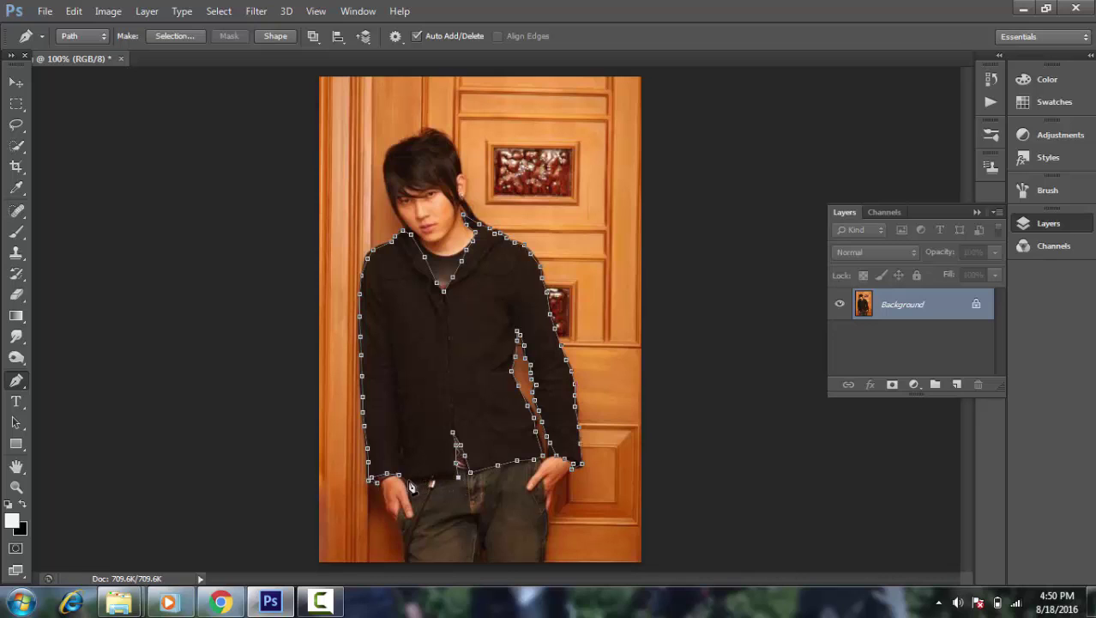
# Step: Turn the jacket path into a selection and add a Selective Color adjustment layer masked to it
pyautogui.keyDown('ctrl'); pyautogui.click(409, 419); pyautogui.keyUp('ctrl')
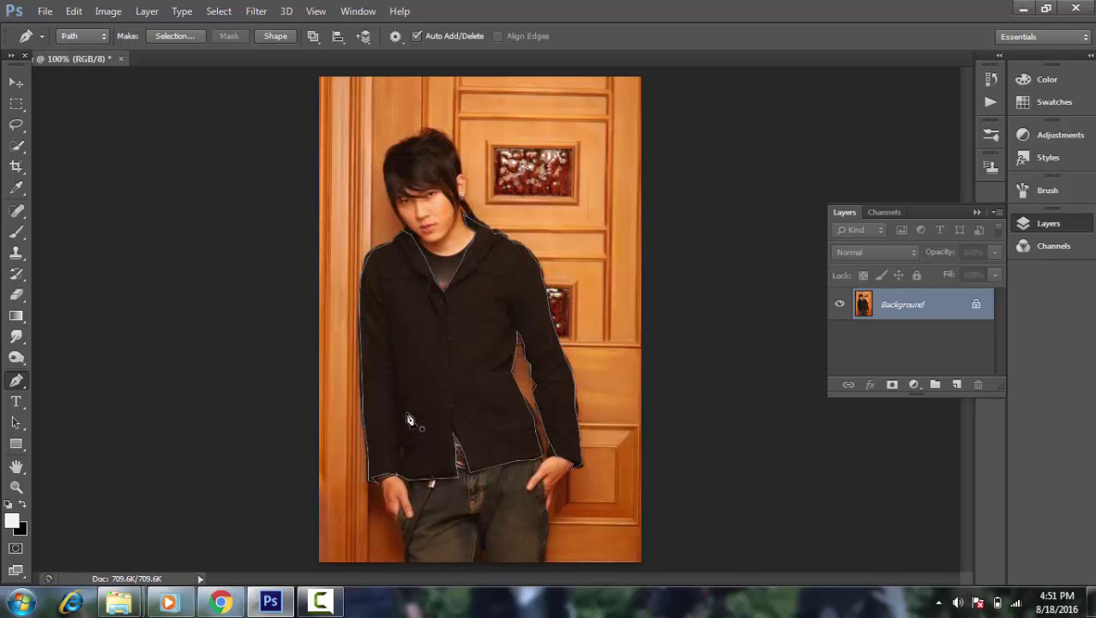
pyautogui.rightClick(413, 374)
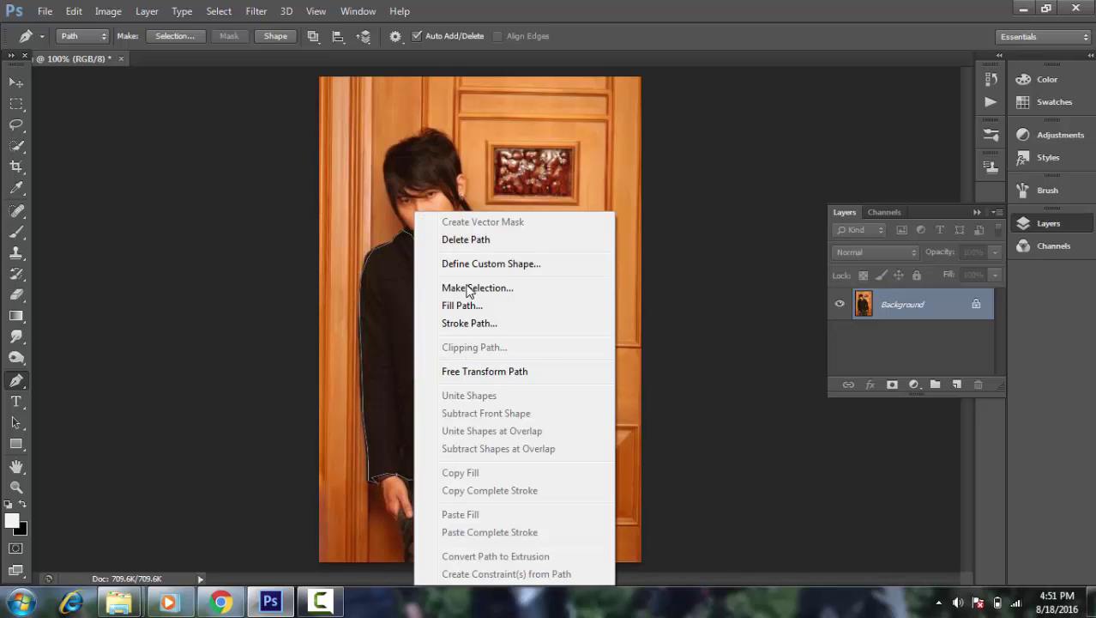
pyautogui.click(469, 288)
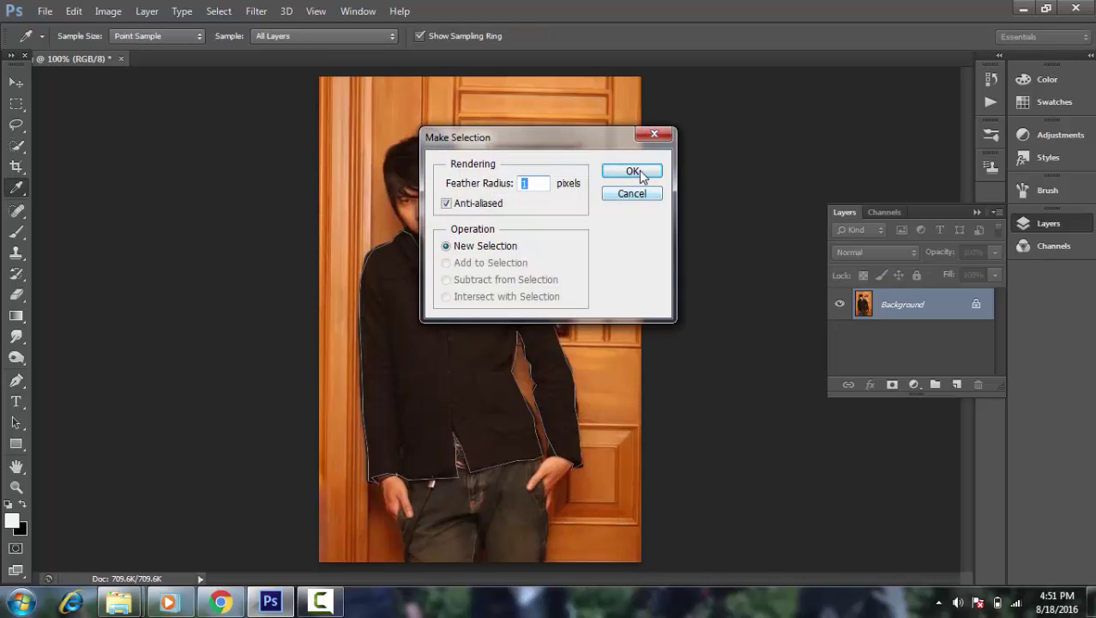
pyautogui.click(639, 171)
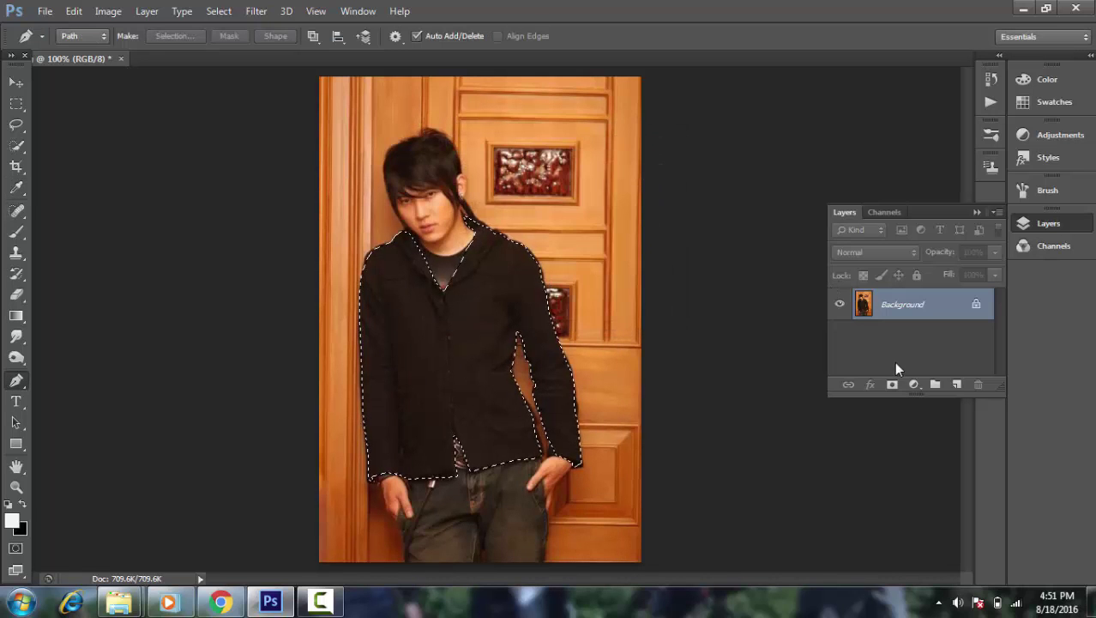
pyautogui.click(914, 383)
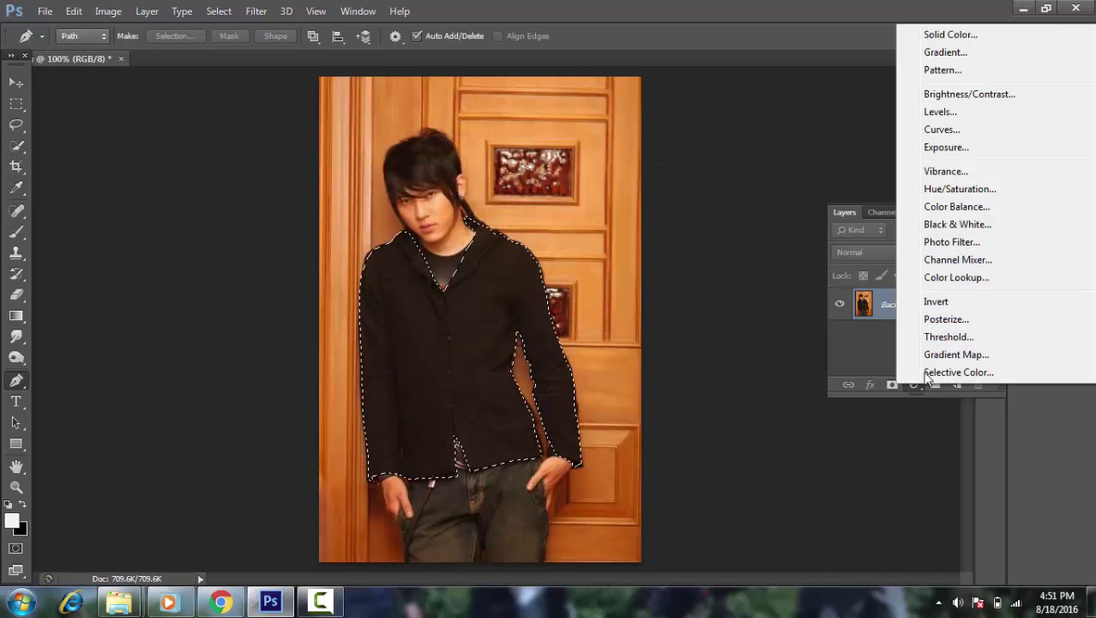
pyautogui.click(943, 372)
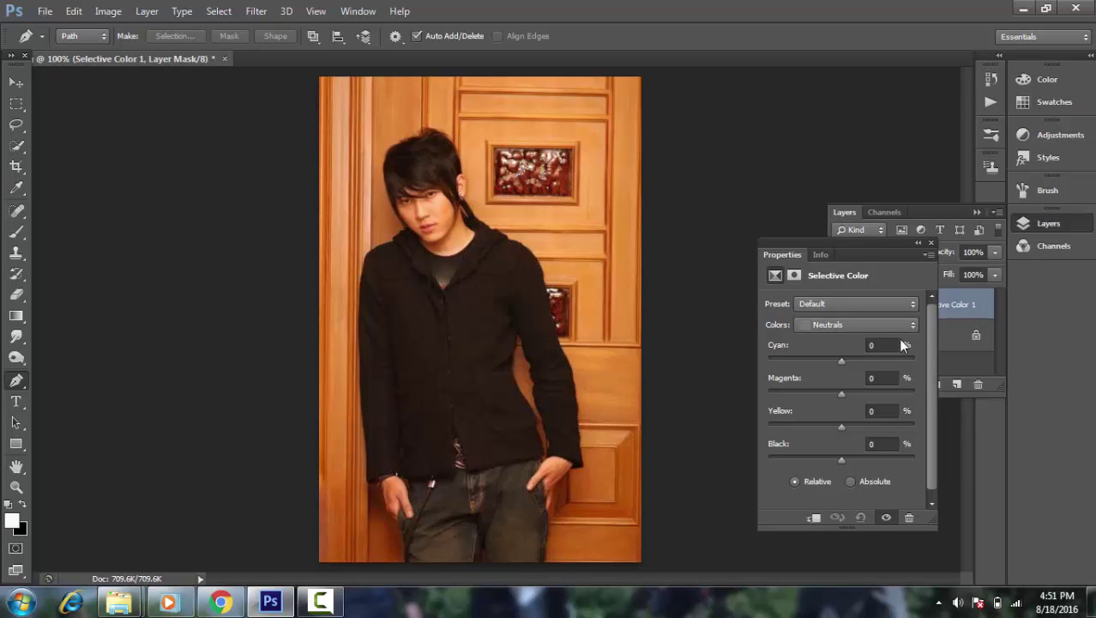
# Step: Set Selective Color Neutrals to Cyan +65, Magenta +100, Yellow -90, Black -33
pyautogui.click(801, 326)
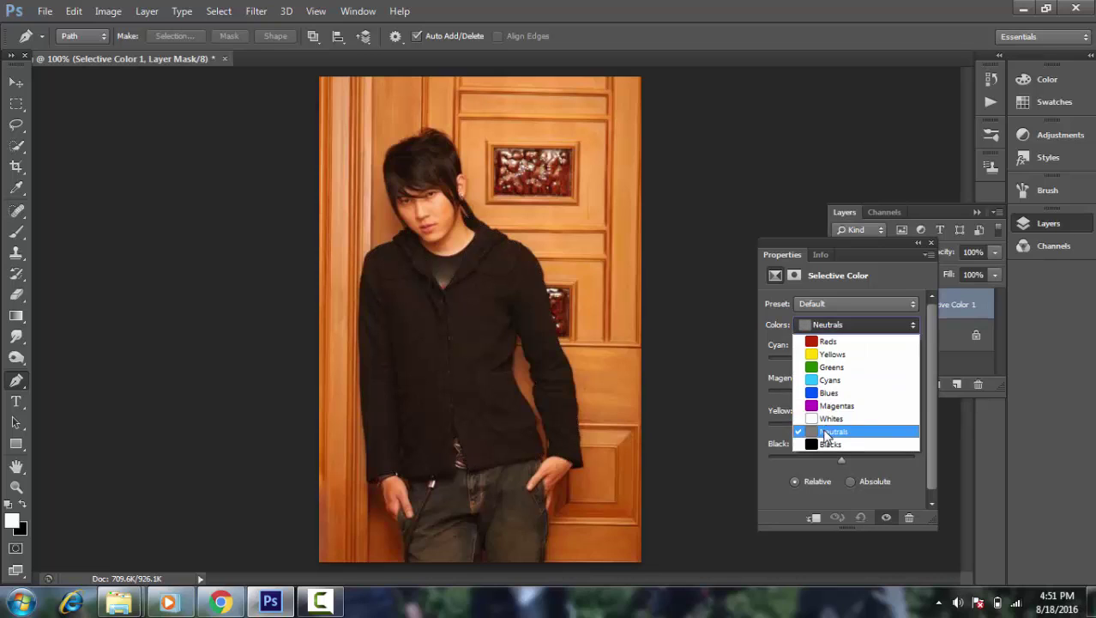
pyautogui.click(826, 431)
pyautogui.moveTo(840, 364); pyautogui.dragTo(760, 364)
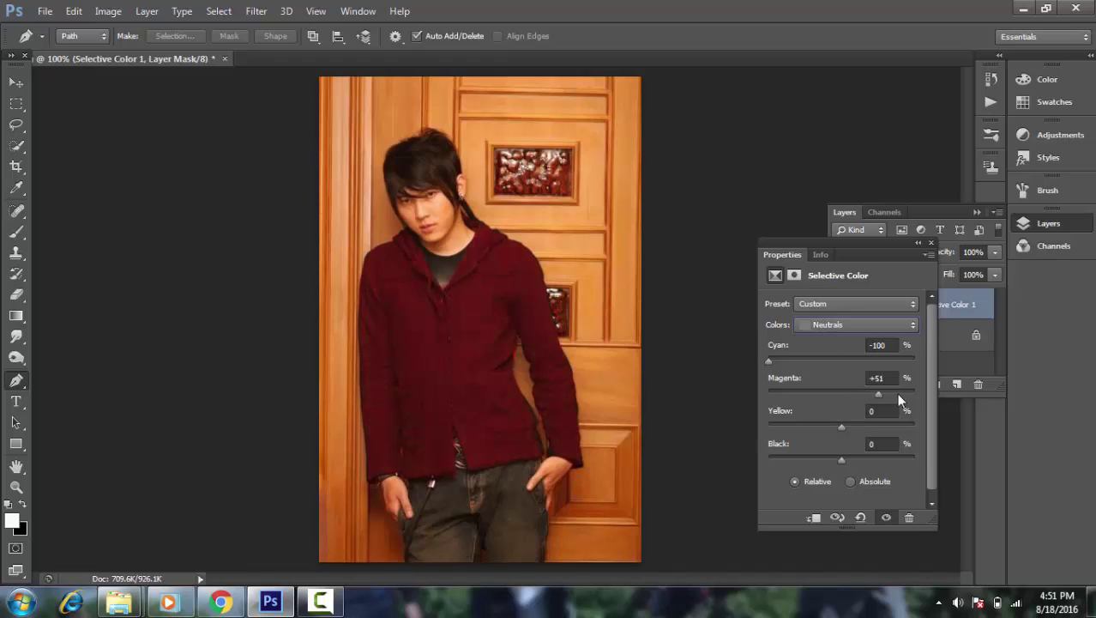
pyautogui.moveTo(908, 393)
pyautogui.mouseDown()
pyautogui.moveTo(846, 392)
pyautogui.moveTo(881, 393)
pyautogui.mouseUp()
pyautogui.moveTo(840, 425); pyautogui.dragTo(779, 429)
pyautogui.moveTo(840, 462)
pyautogui.mouseDown()
pyautogui.moveTo(916, 457)
pyautogui.moveTo(774, 461)
pyautogui.moveTo(815, 463)
pyautogui.mouseUp()
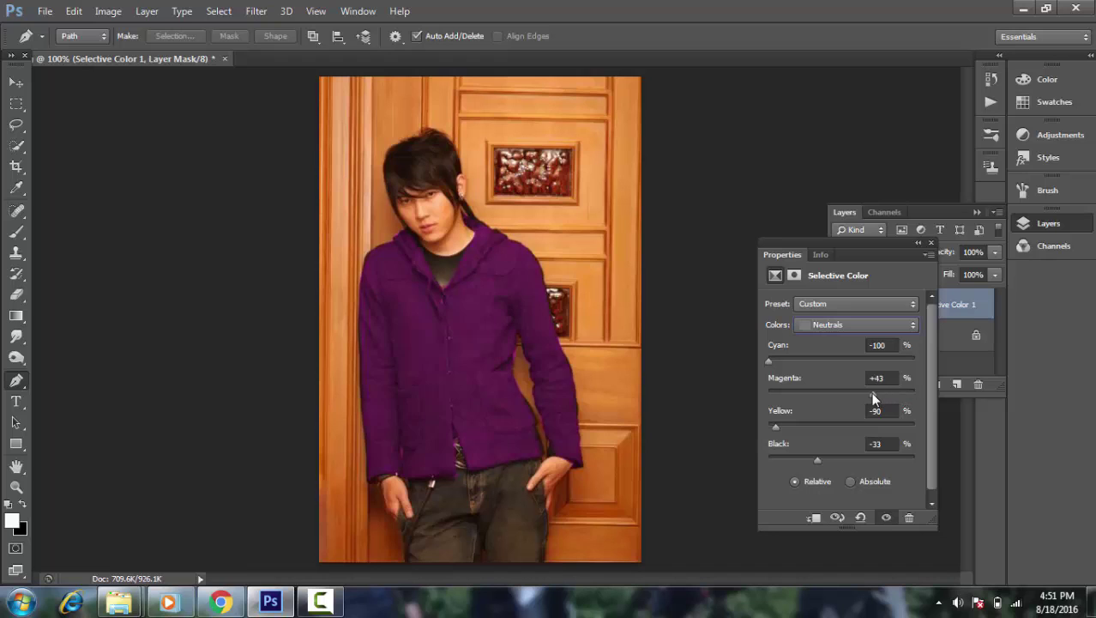
pyautogui.moveTo(873, 391)
pyautogui.mouseDown()
pyautogui.moveTo(766, 390)
pyautogui.moveTo(898, 395)
pyautogui.mouseUp()
pyautogui.moveTo(771, 362); pyautogui.dragTo(838, 363)
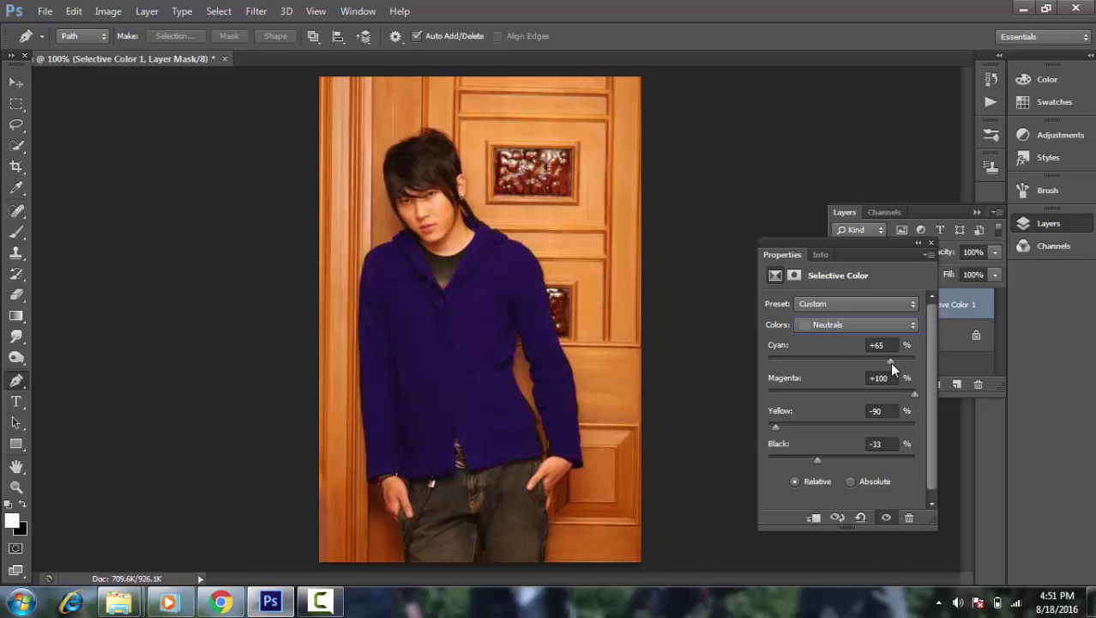